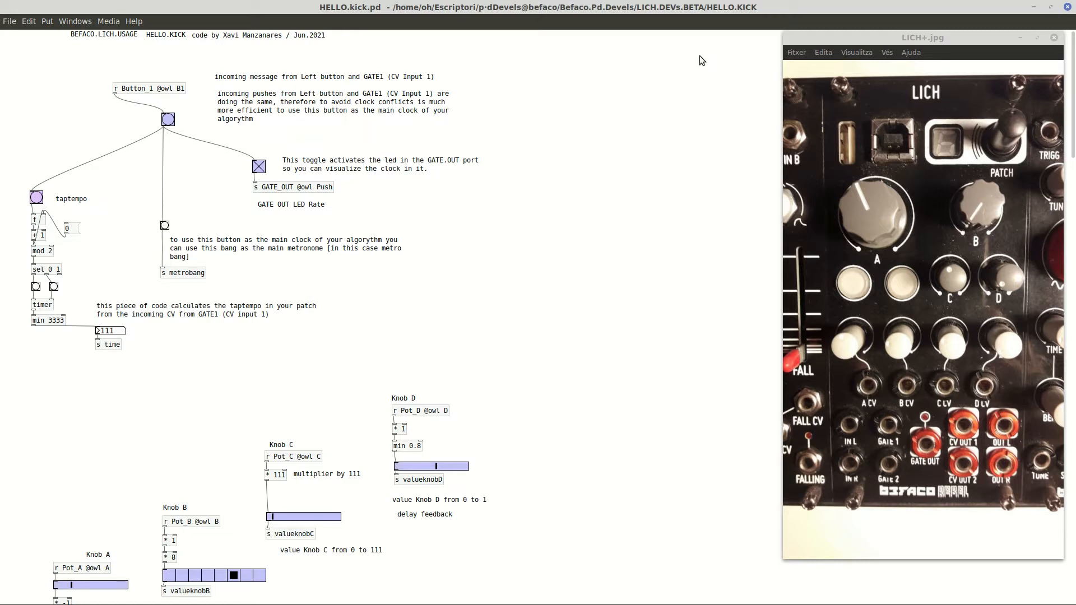
# Step: Switch to Chromium and open the Device page of the Rebel Technology patch library
pyautogui.hotkey('ctrl', 'alt', 'Left')
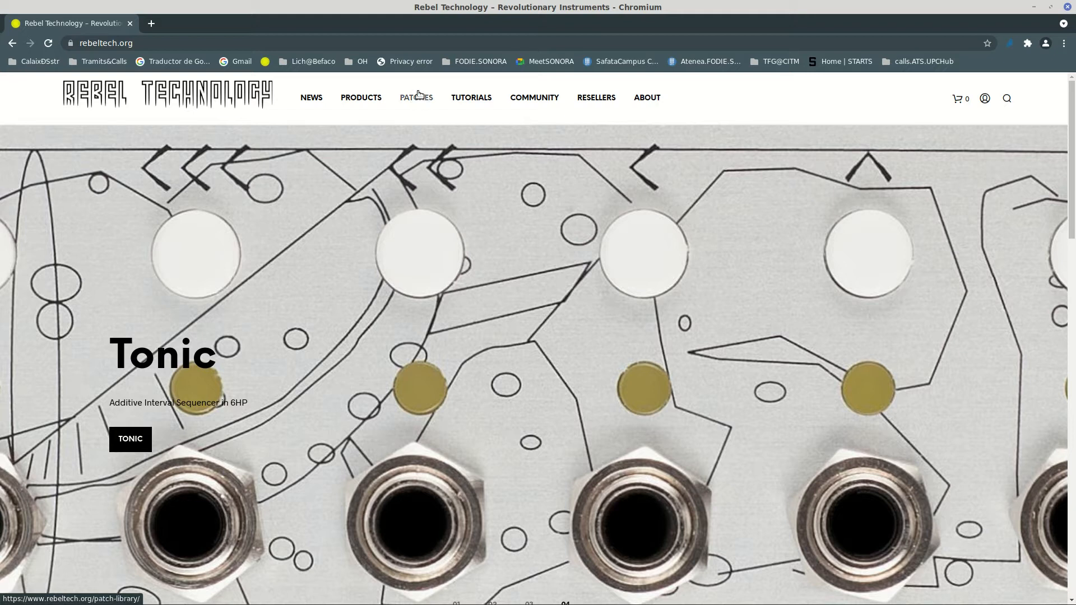
pyautogui.click(142, 44)
pyautogui.click(417, 98)
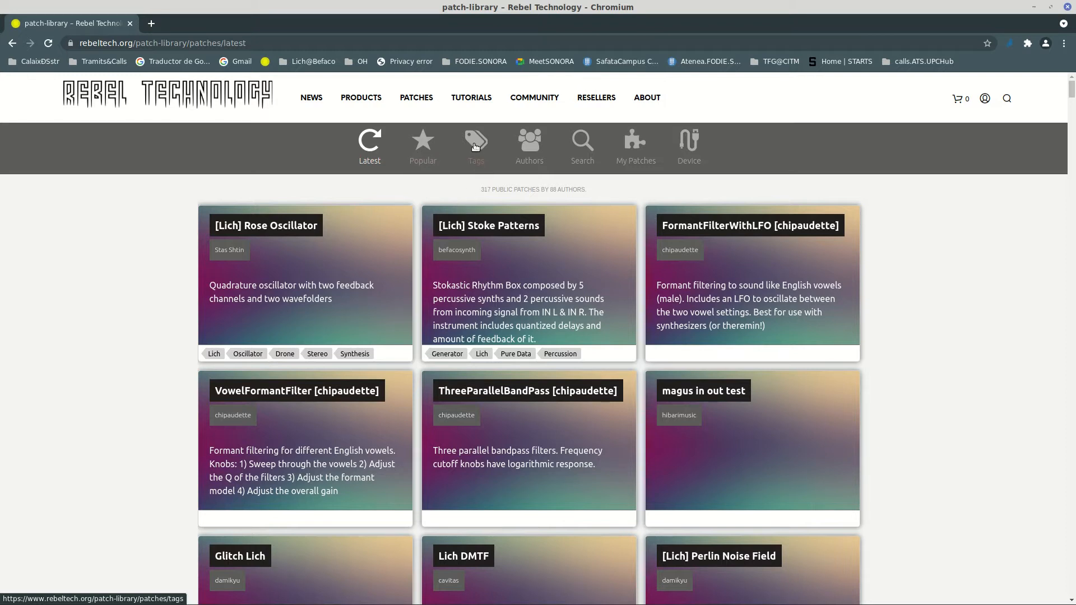
pyautogui.click(535, 169)
pyautogui.click(696, 147)
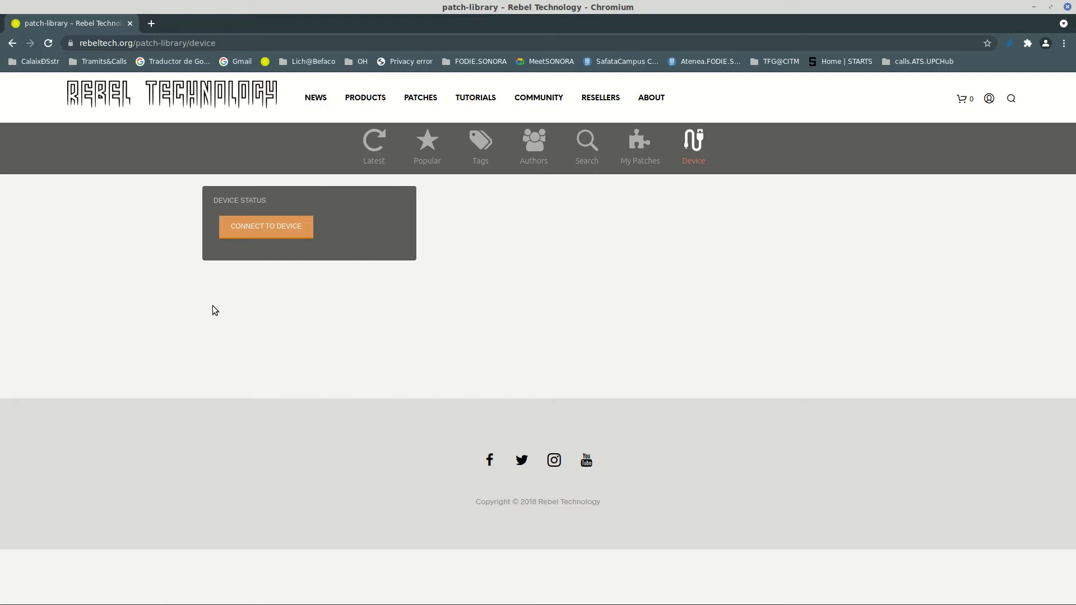
# Step: Connect the patch library to the Lich device, dismissing the error and retrying the connection
pyautogui.click(267, 232)
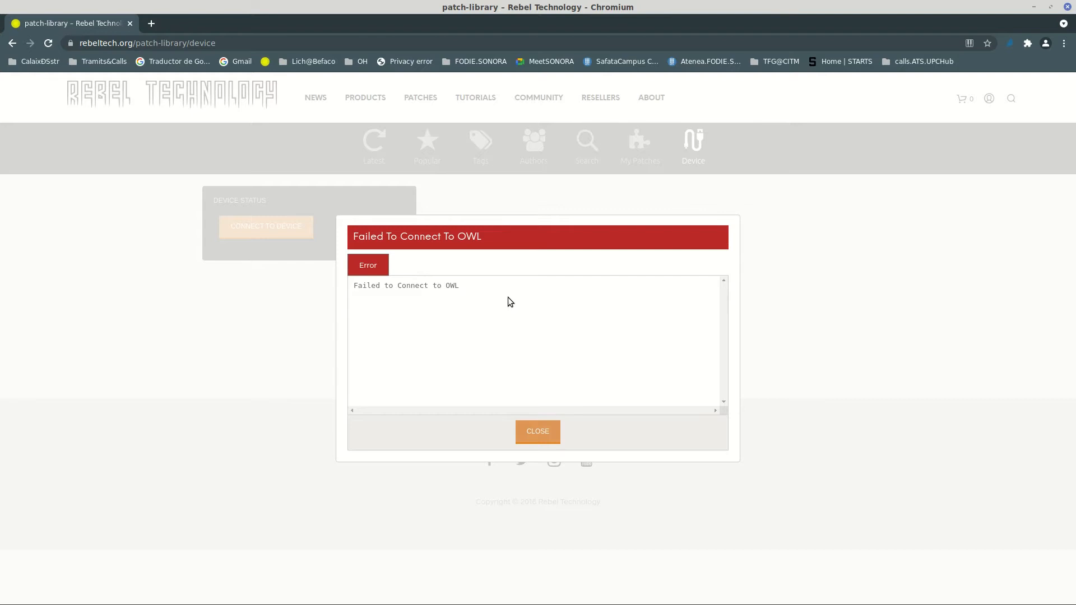
pyautogui.click(536, 432)
pyautogui.click(284, 228)
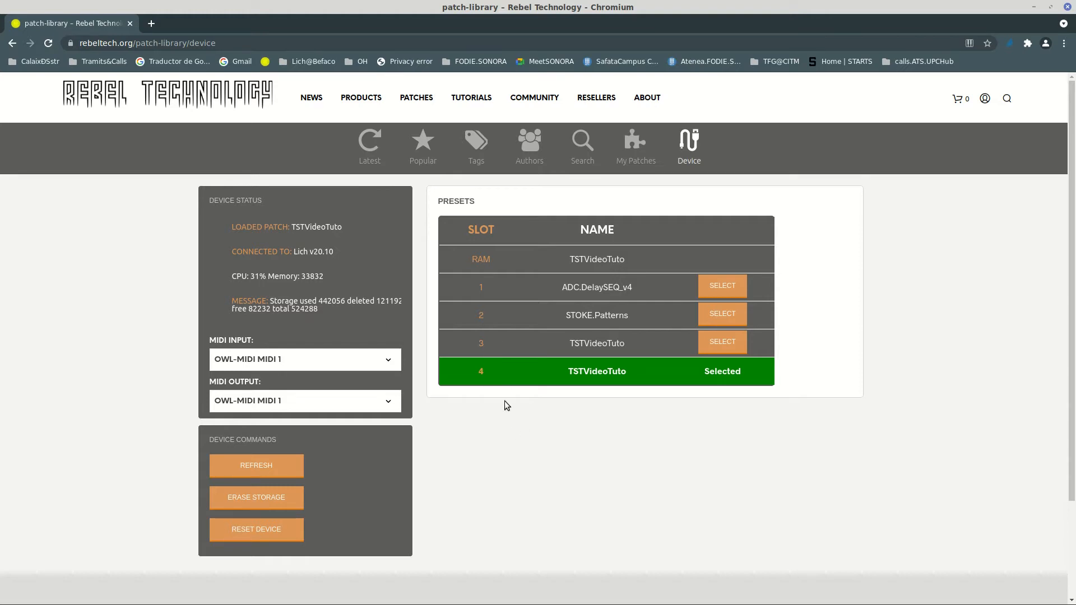
pyautogui.hotkey('ctrl', 'alt', 'Left')
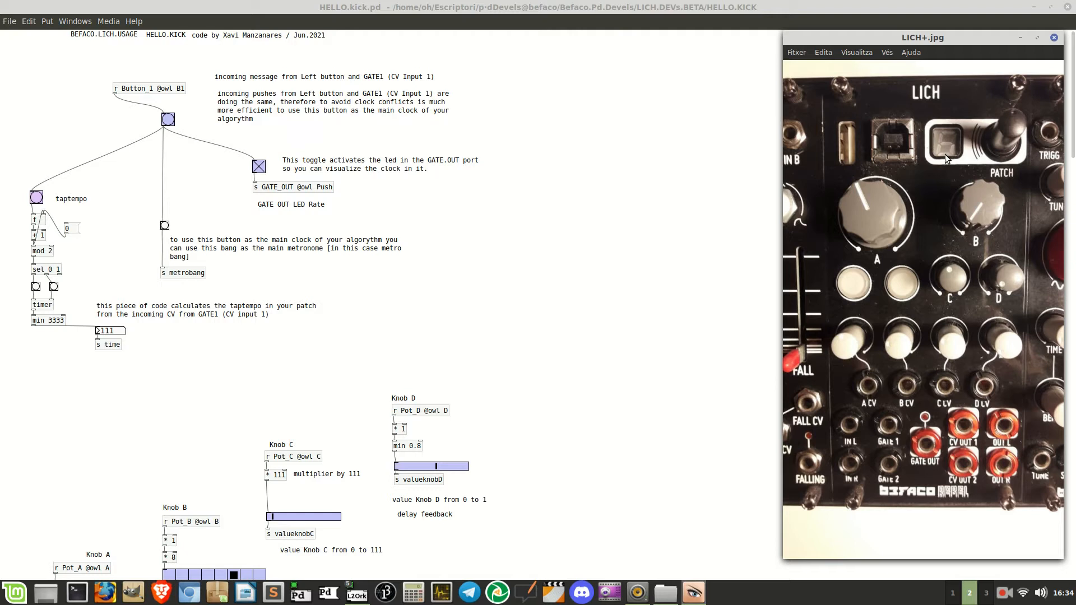
pyautogui.hotkey('ctrl', 'alt', 'Right')
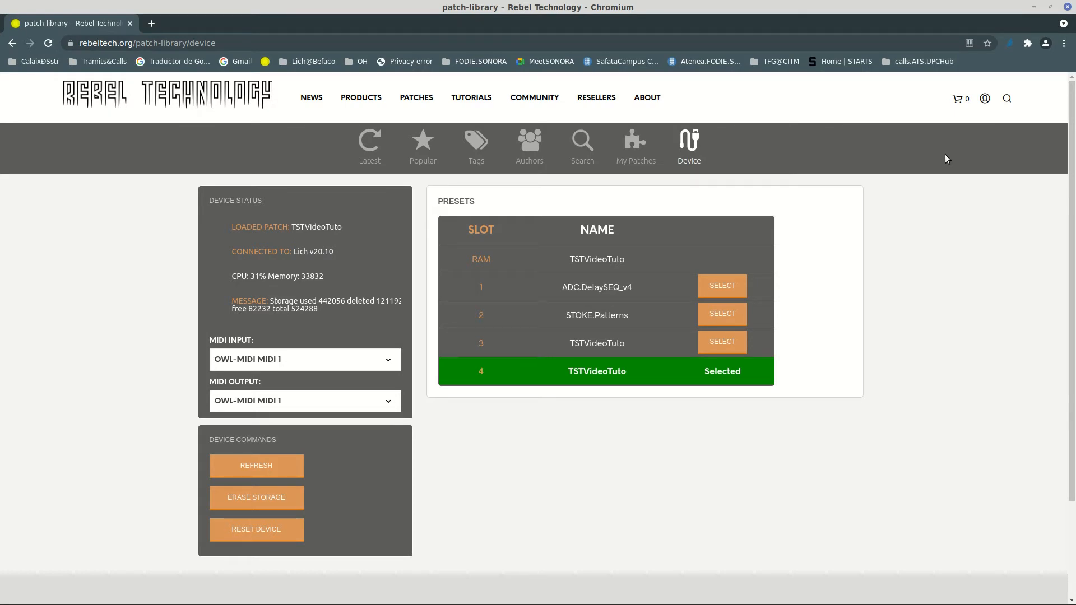
pyautogui.hotkey('ctrl', 'alt', 'Left')
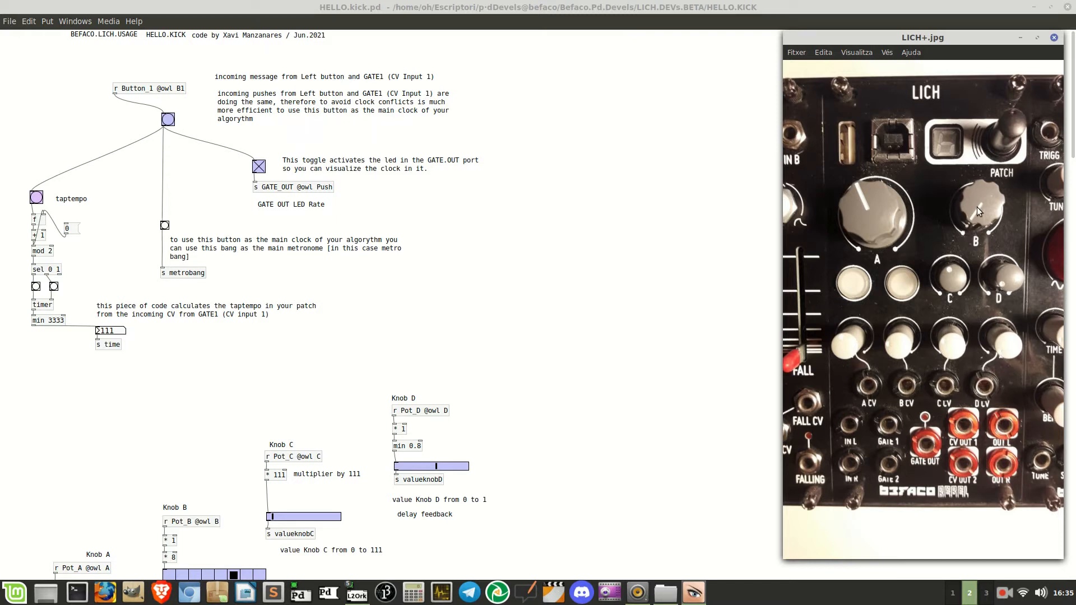
pyautogui.hotkey('ctrl', 'alt', 'Left')
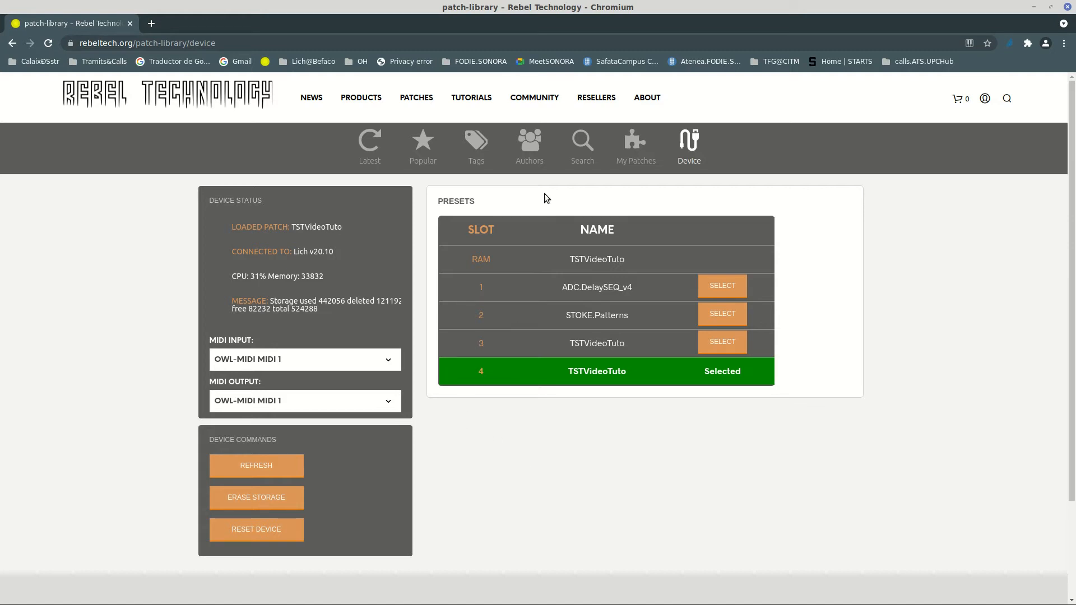
# Step: Create a new patch among the account's own patches and name it HeLLO.KICK
pyautogui.click(632, 139)
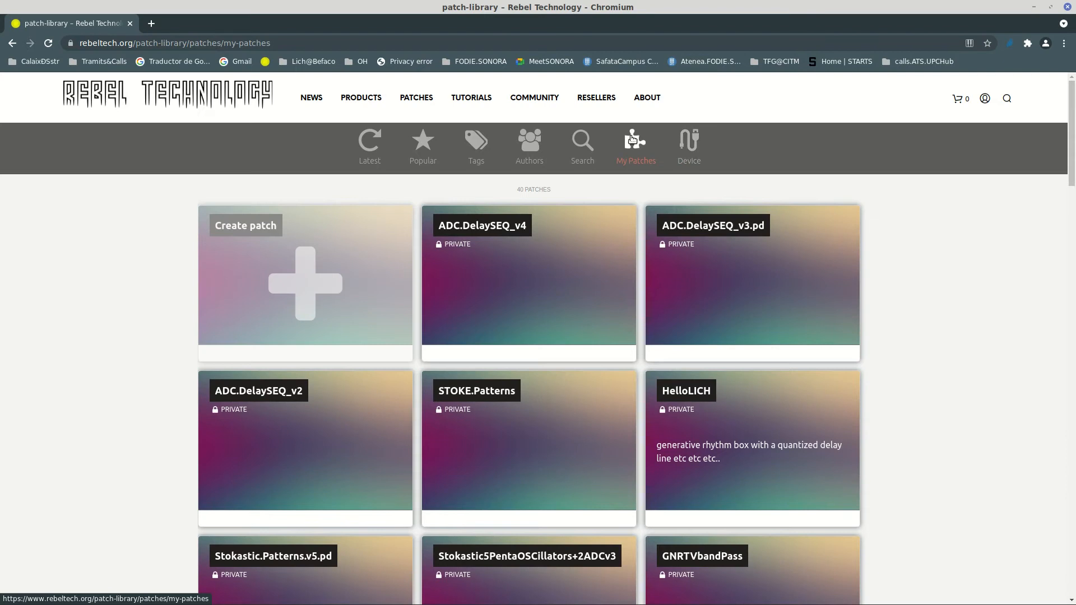
pyautogui.click(292, 287)
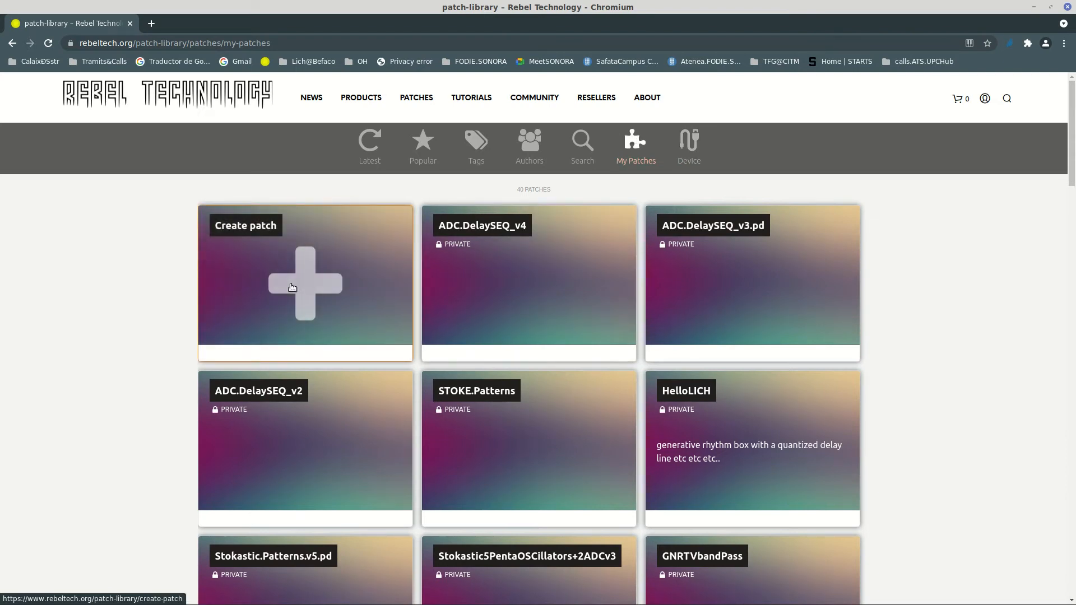
pyautogui.tripleClick(481, 266)
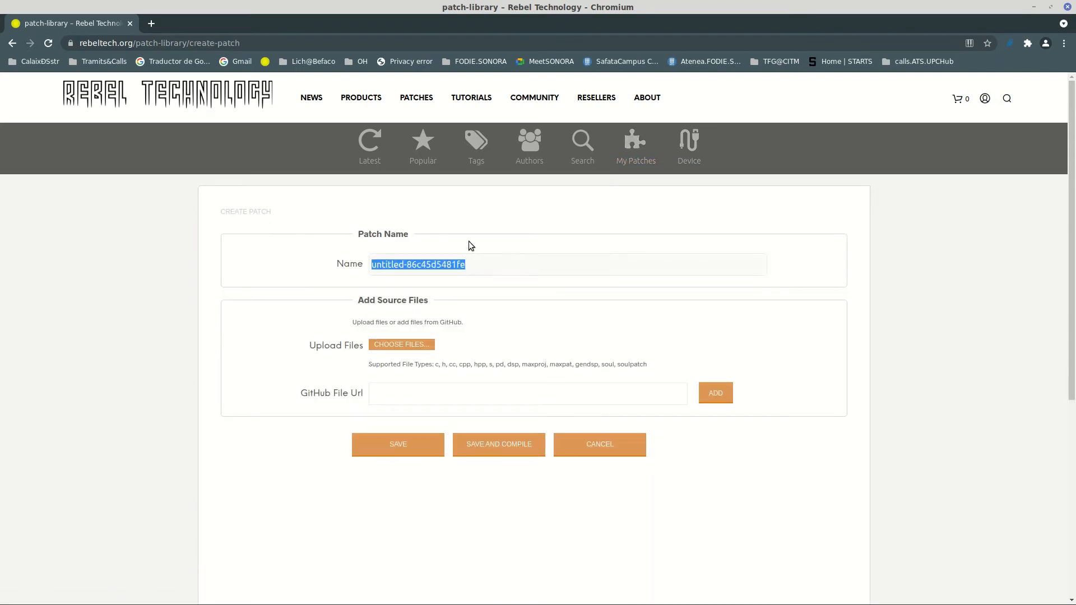
pyautogui.press('BackSpace')
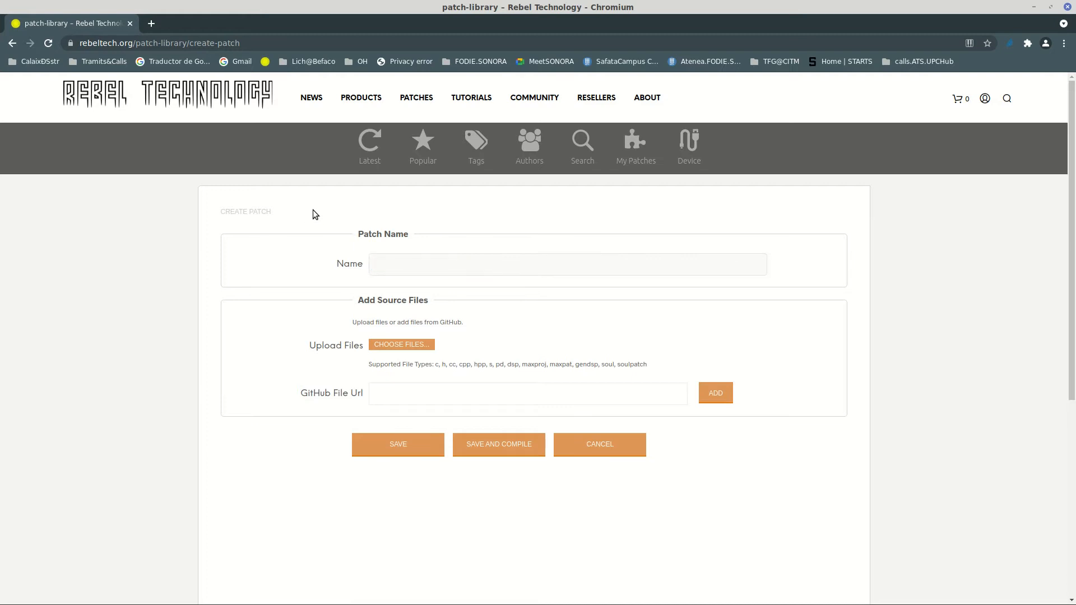
pyautogui.write('HeLLO')
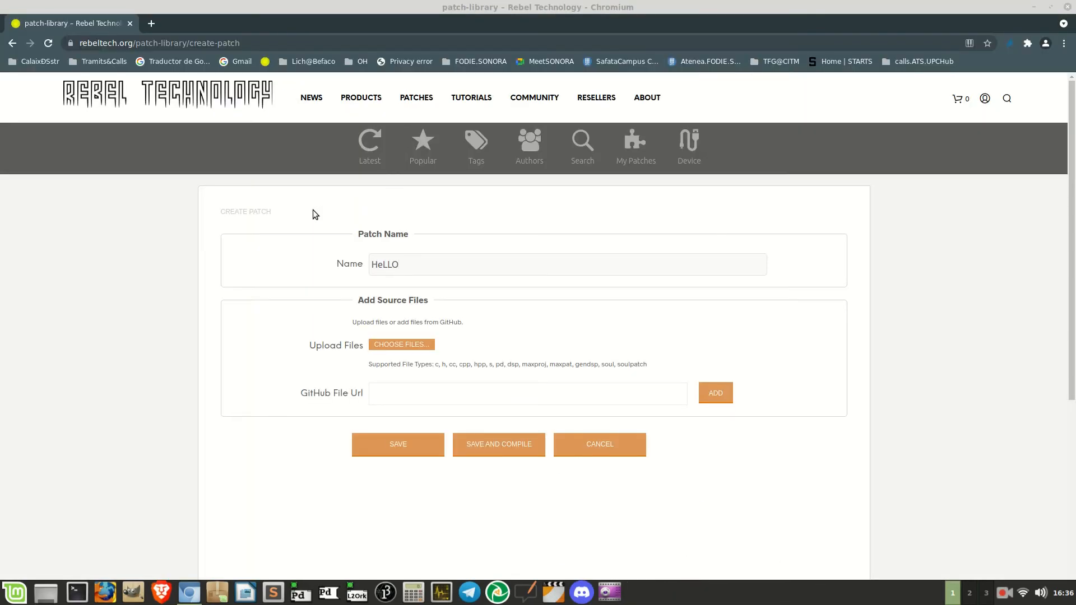
pyautogui.write('.KICK')
# Step: Add HELLO.kick.pd as the patch's source file and set the compilation type to pd
pyautogui.click(414, 344)
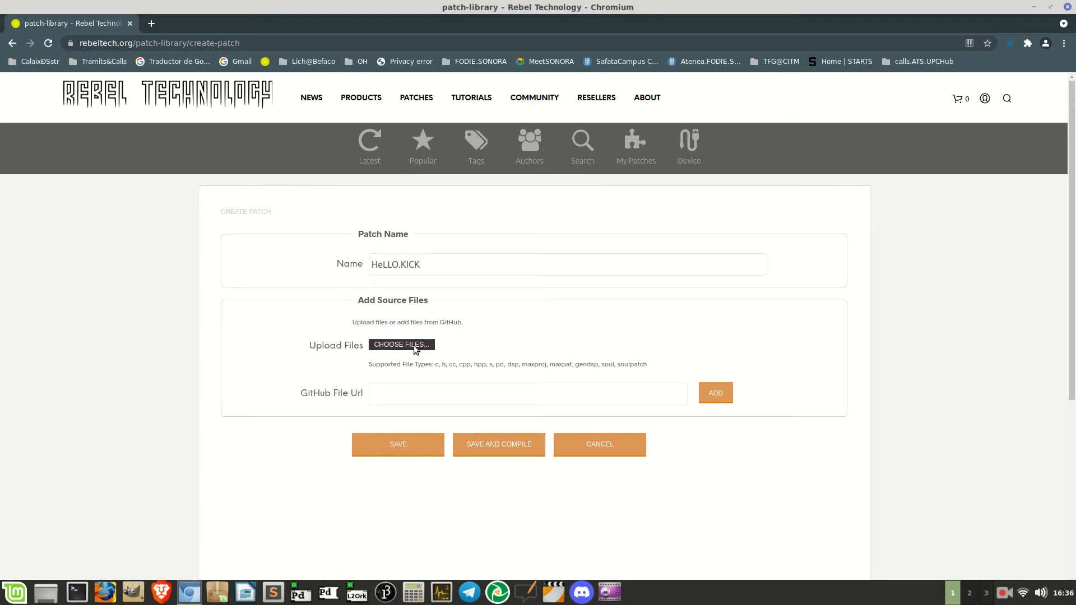
pyautogui.click(420, 159)
pyautogui.press('Return')
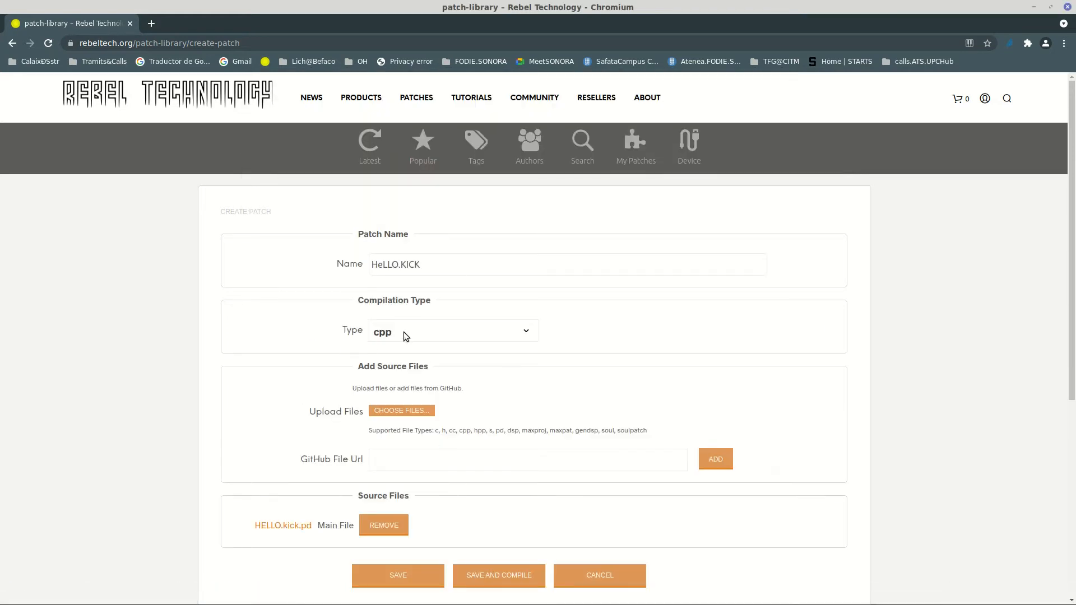
pyautogui.click(525, 331)
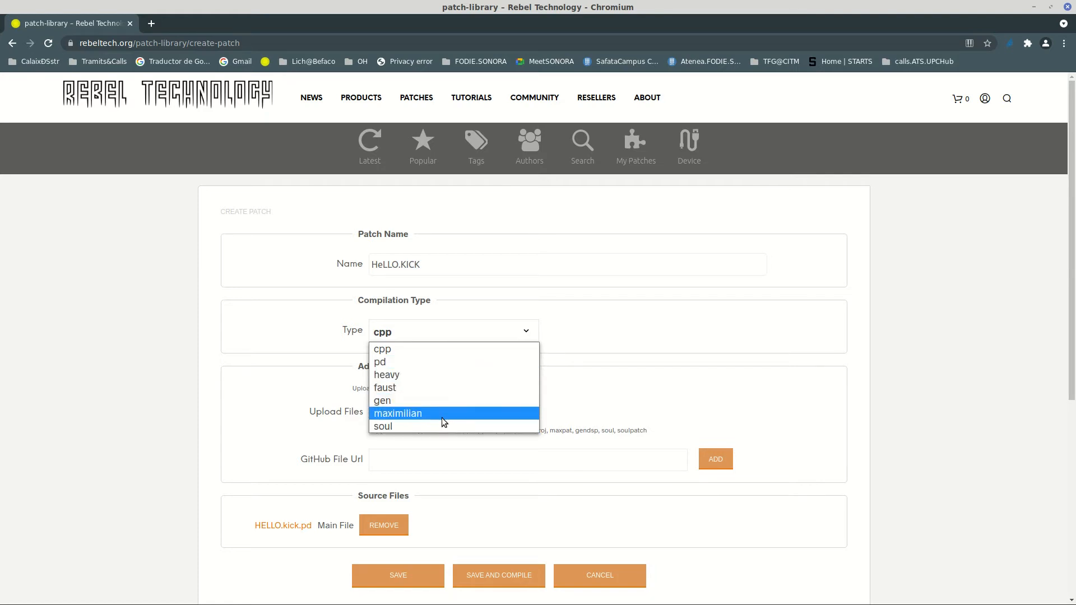
pyautogui.click(453, 363)
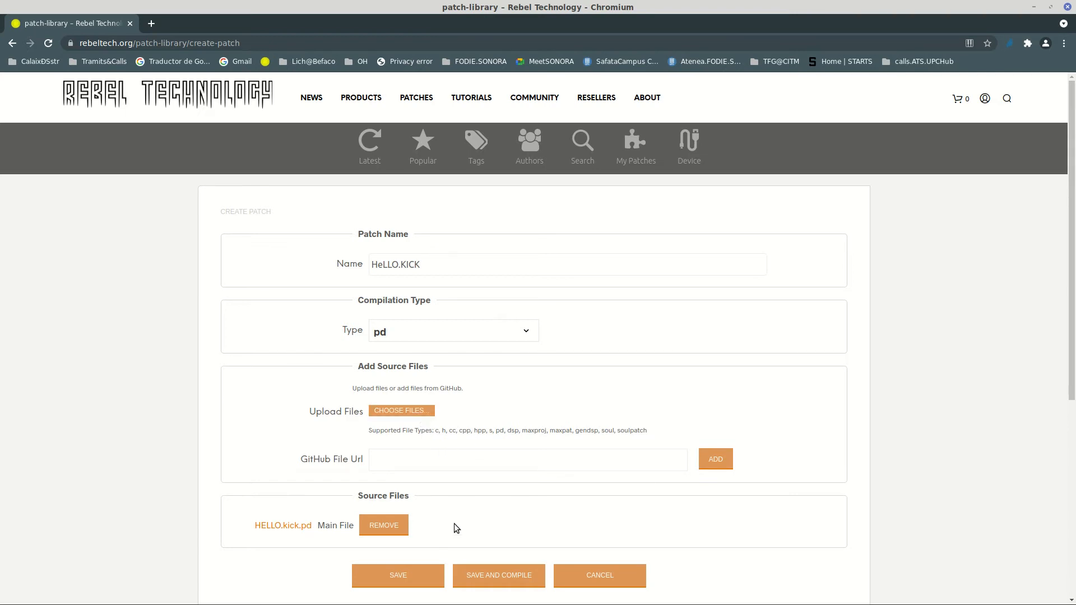
# Step: Save and compile the HeLLO.KICK patch, and close the compilation report once the build ends
pyautogui.click(507, 580)
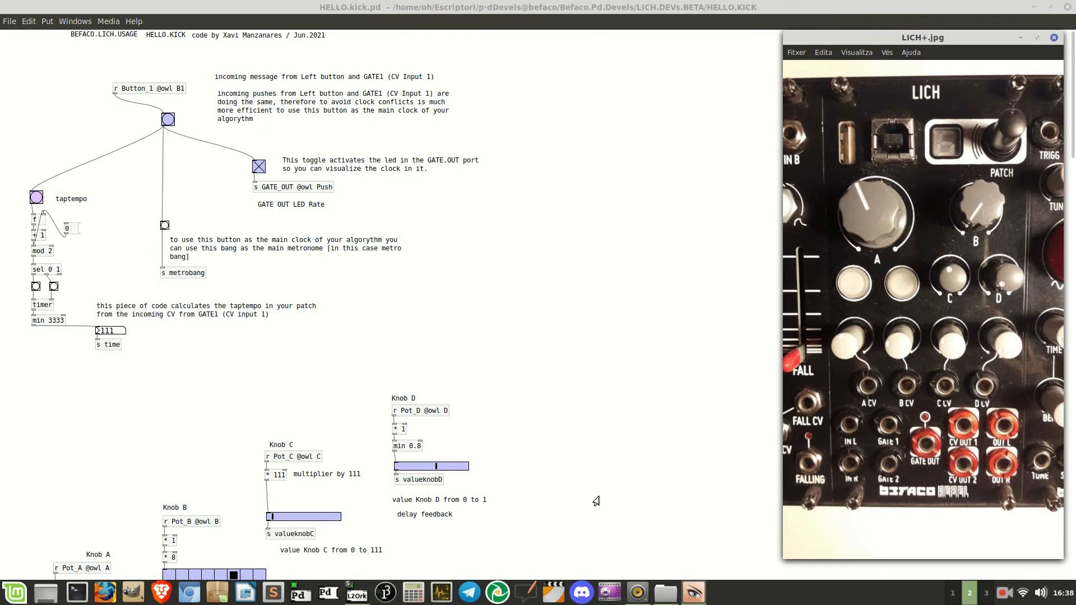
pyautogui.scroll(-15, 604, 446)
pyautogui.scroll(15, 604, 444)
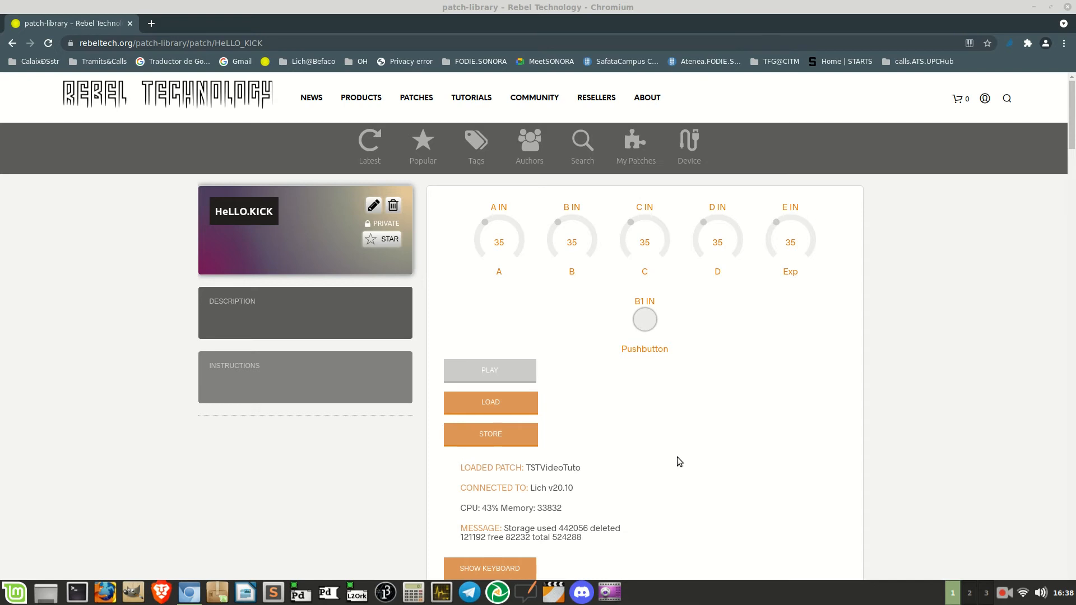
pyautogui.scroll(-2, 677, 457)
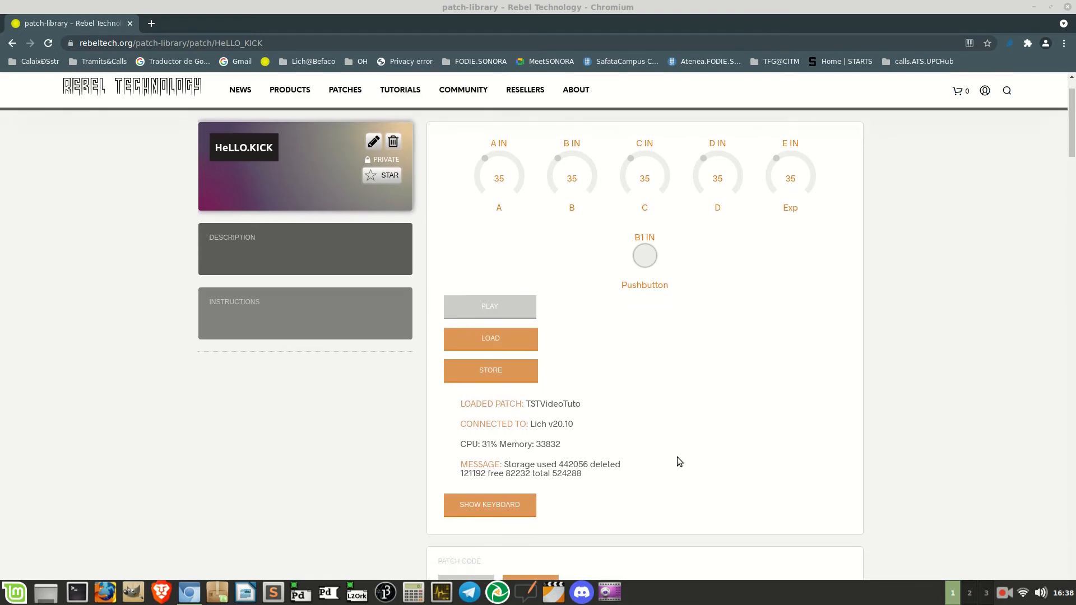
pyautogui.scroll(-2, 533, 509)
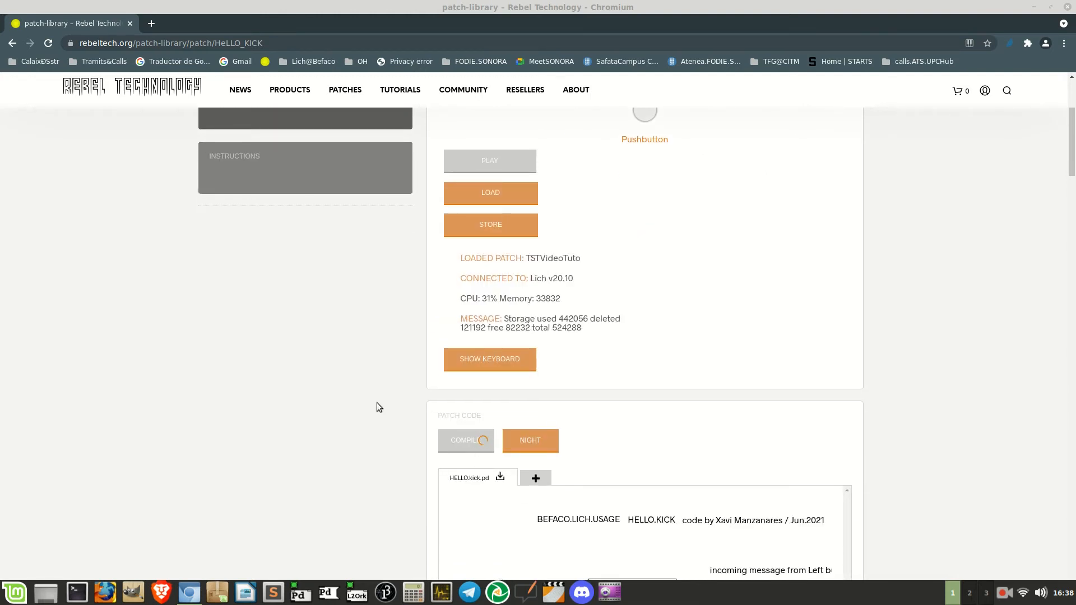
pyautogui.scroll(-3, 398, 482)
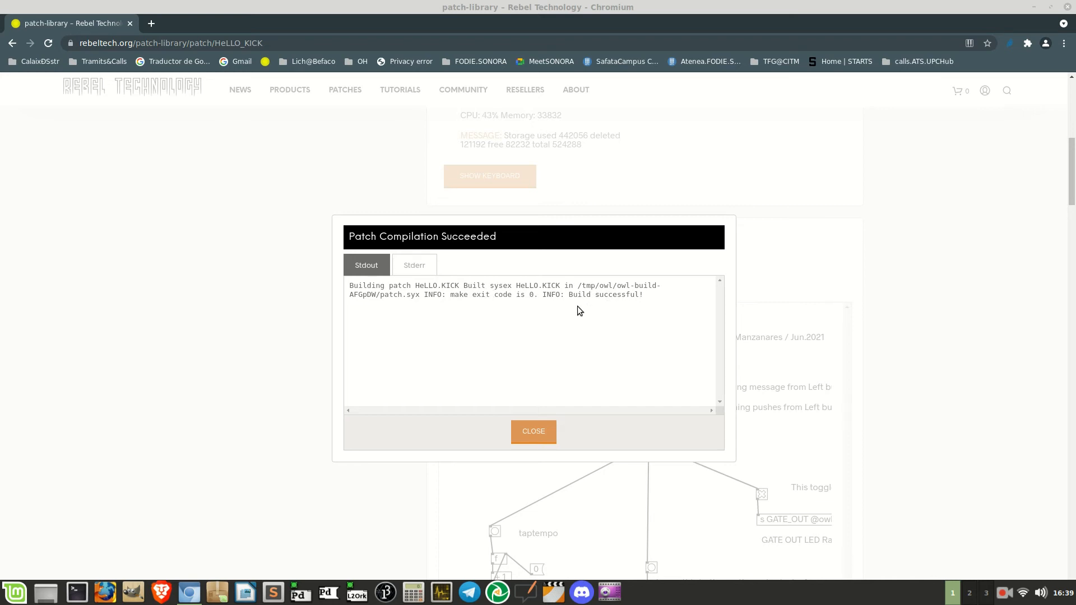
pyautogui.hotkey('ctrl', 'alt', 'Right')
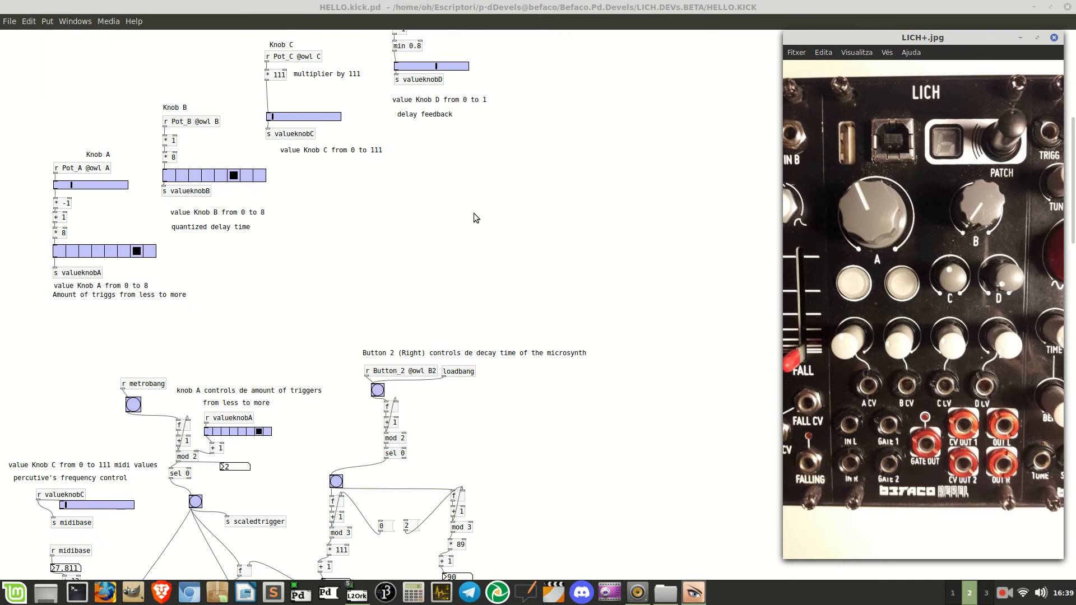
pyautogui.hotkey('ctrl', 'alt', 'Left')
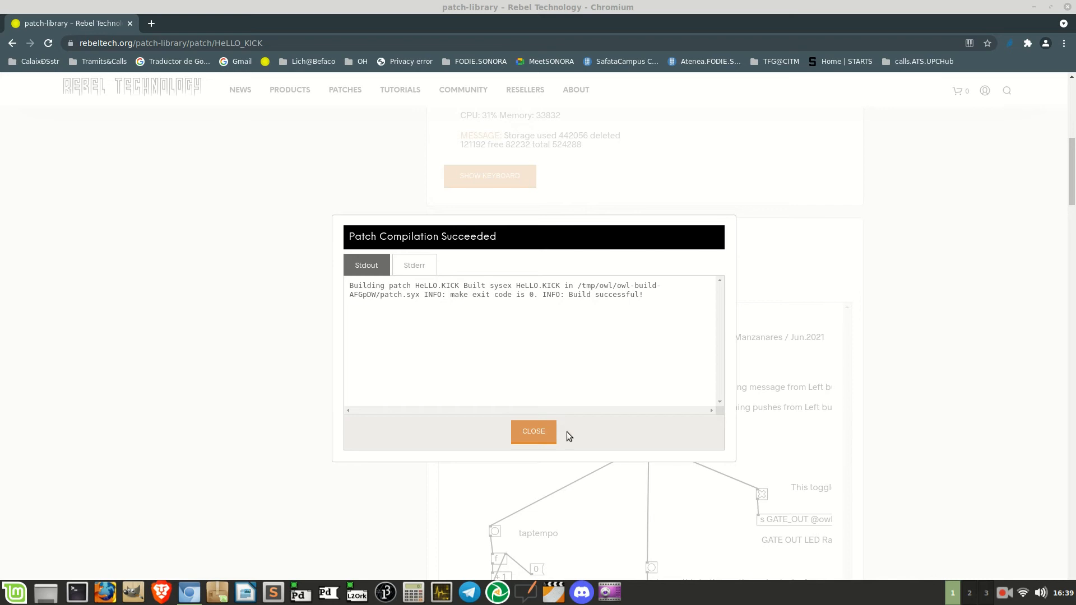
pyautogui.click(532, 431)
# Step: Examine the HELLO.kick.pd code on the HeLLO.KICK patch page and compare it with the original patch in Pure Data
pyautogui.scroll(-5, 915, 489)
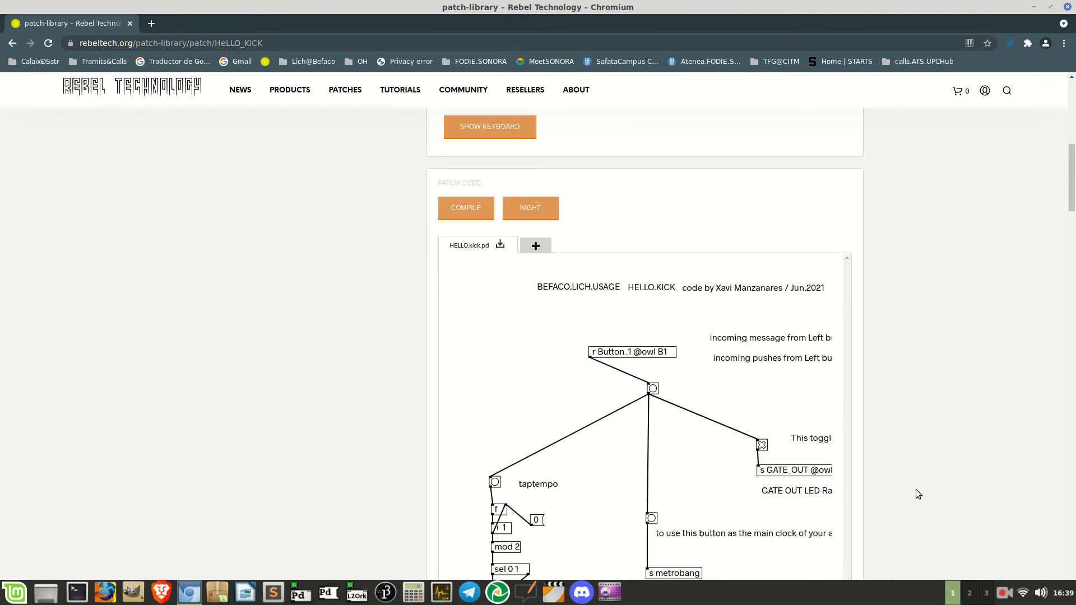
pyautogui.scroll(3, 916, 489)
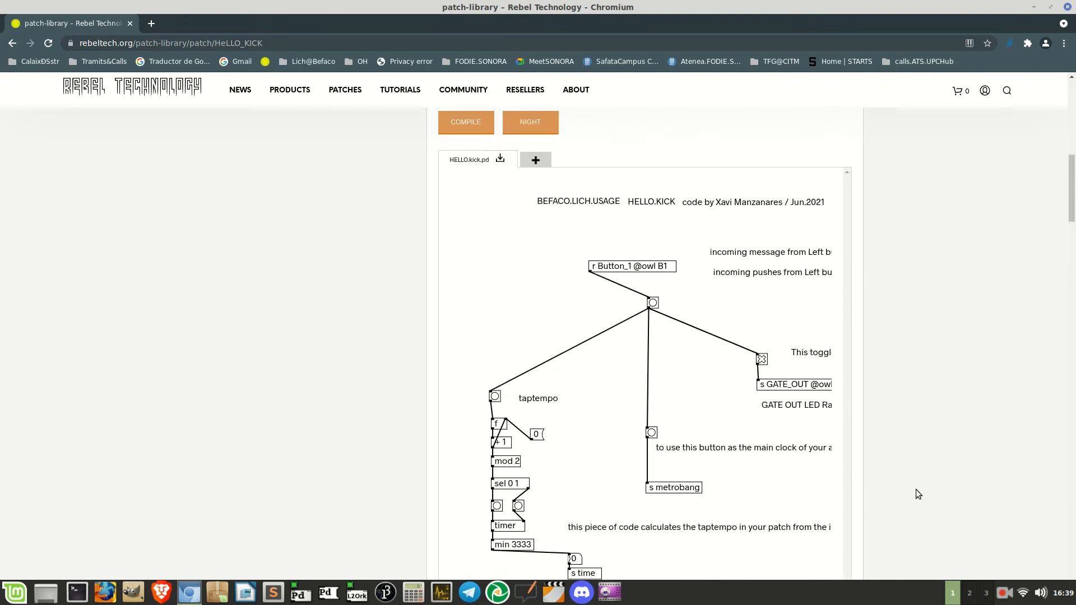
pyautogui.scroll(-2, 885, 381)
pyautogui.scroll(-10, 885, 384)
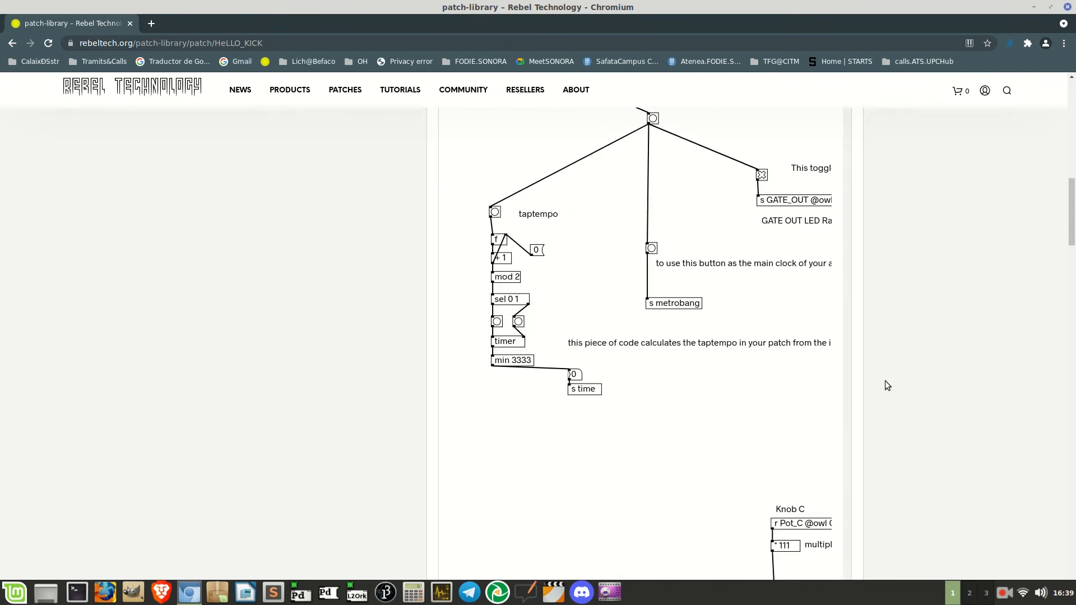
pyautogui.scroll(-15, 887, 385)
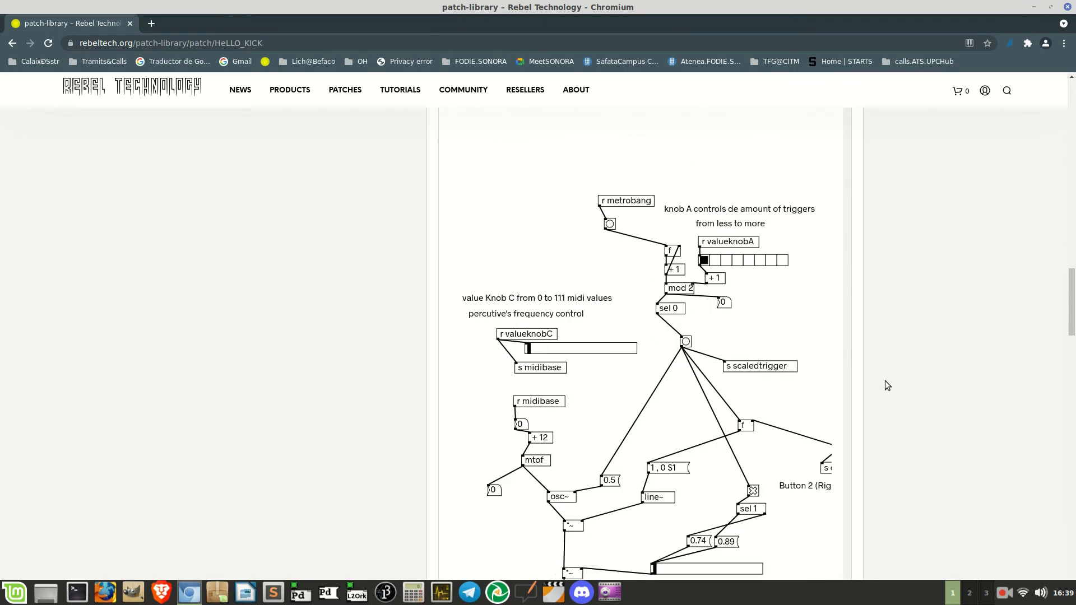
pyautogui.scroll(-17, 887, 386)
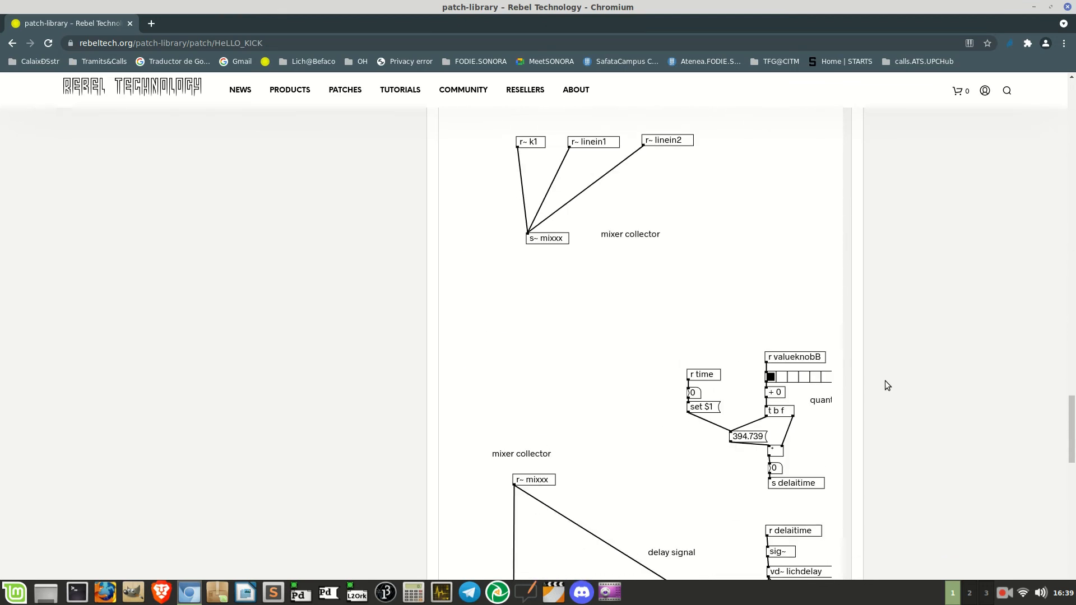
pyautogui.scroll(-5, 887, 385)
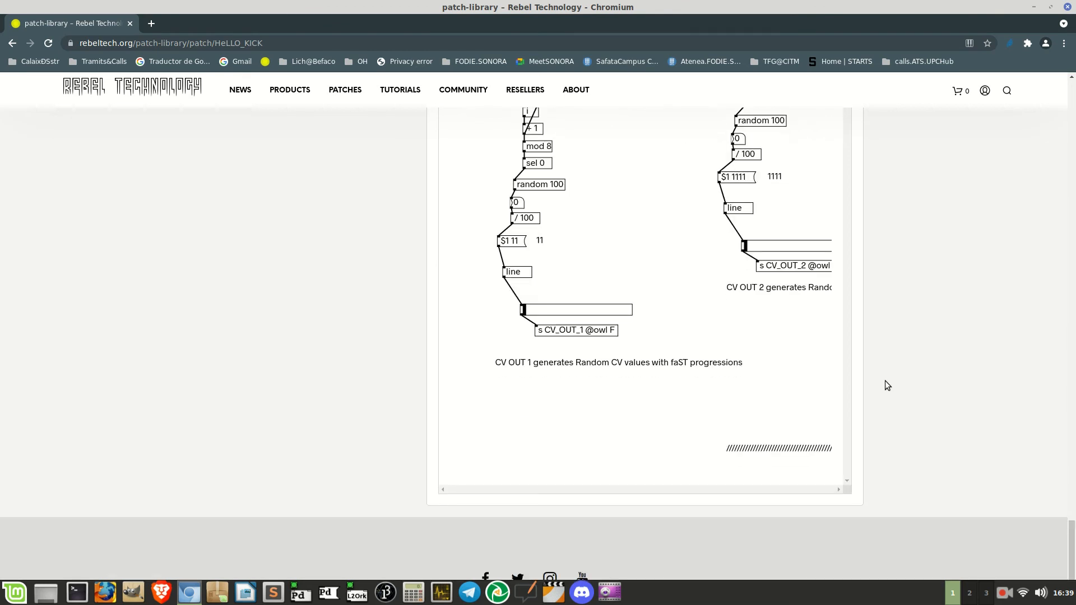
pyautogui.scroll(14, 887, 385)
pyautogui.scroll(20, 886, 385)
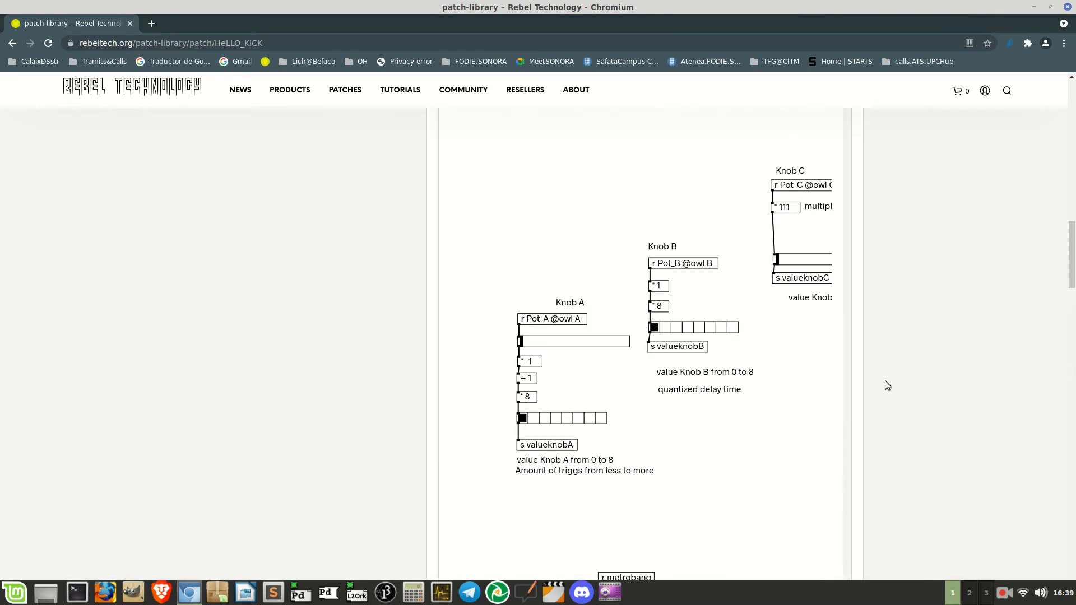
pyautogui.hotkey('ctrl', 'alt', 'Right')
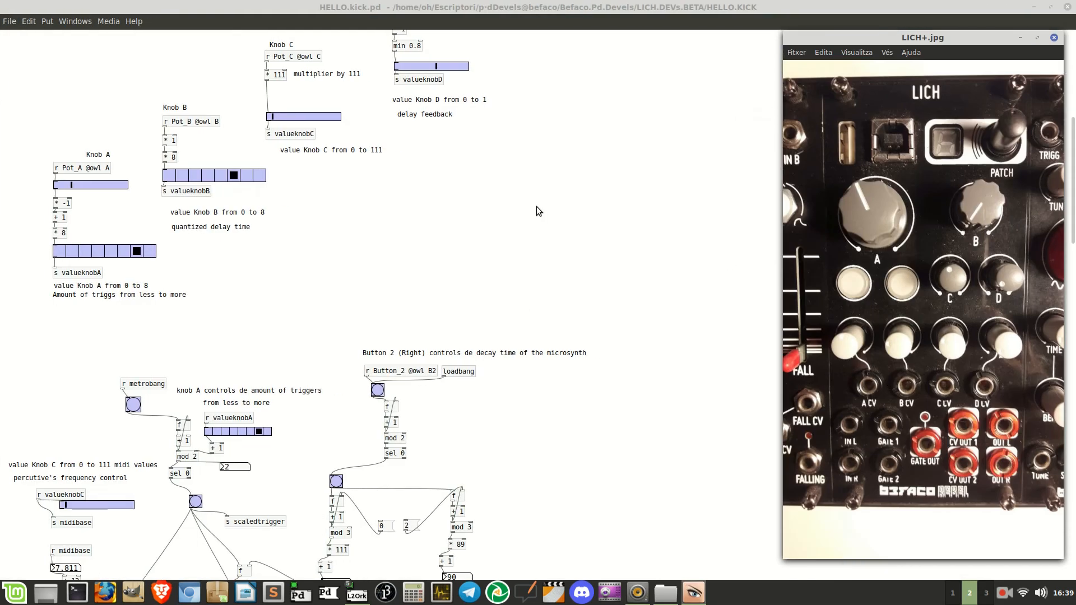
pyautogui.scroll(10, 536, 211)
pyautogui.scroll(-20, 536, 211)
pyautogui.scroll(-15, 537, 209)
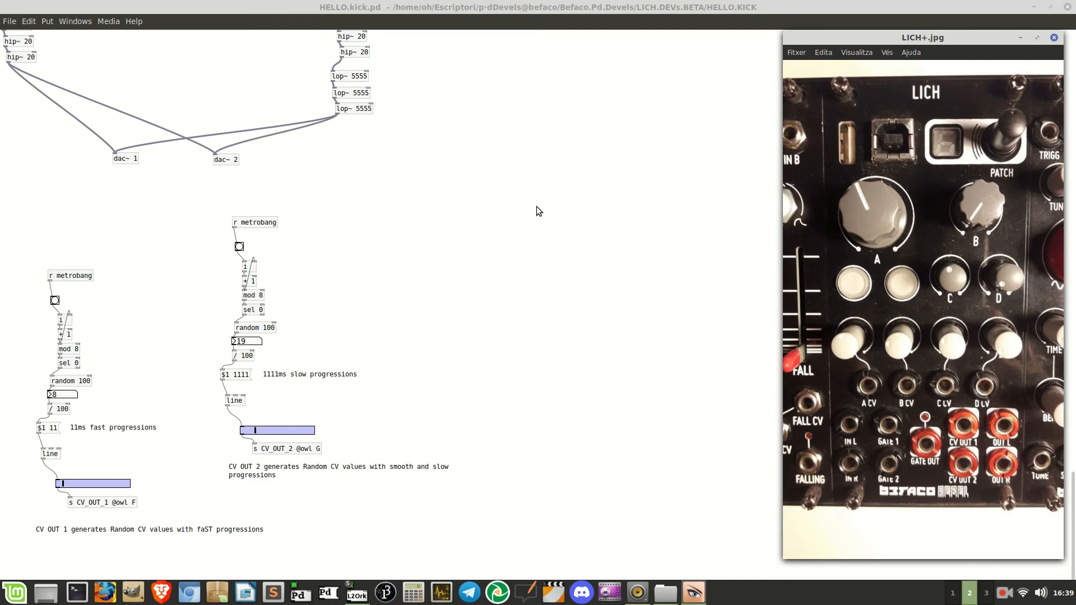
pyautogui.hotkey('ctrl', 'alt', 'Left')
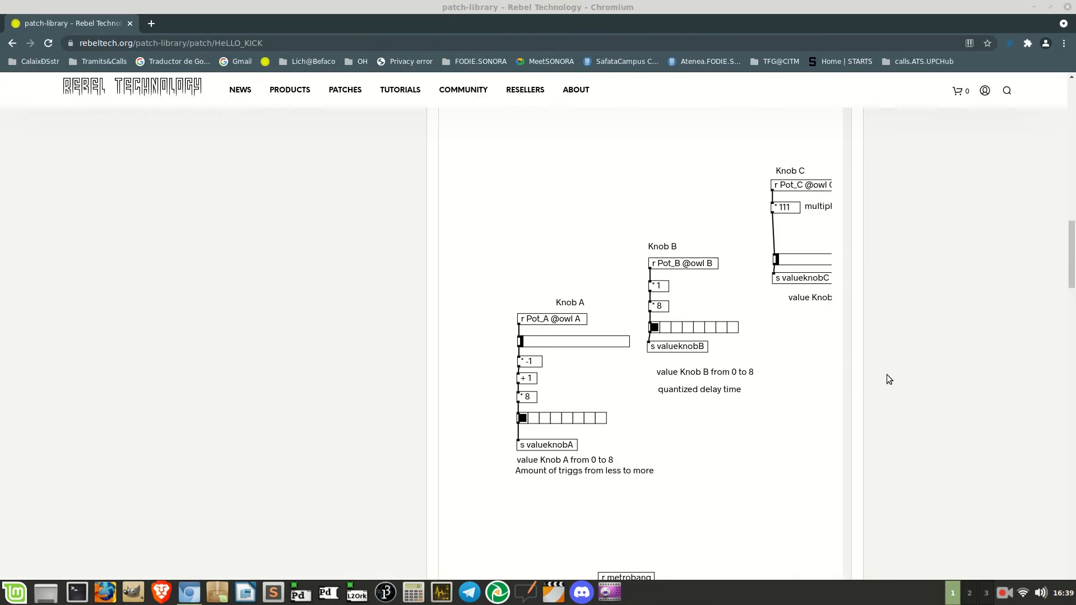
# Step: Examine the HeLLO.KICK patch code from the tap tempo and knob sections to the delay, audio outputs and random CV outputs
pyautogui.scroll(-20, 912, 383)
pyautogui.scroll(-15, 912, 382)
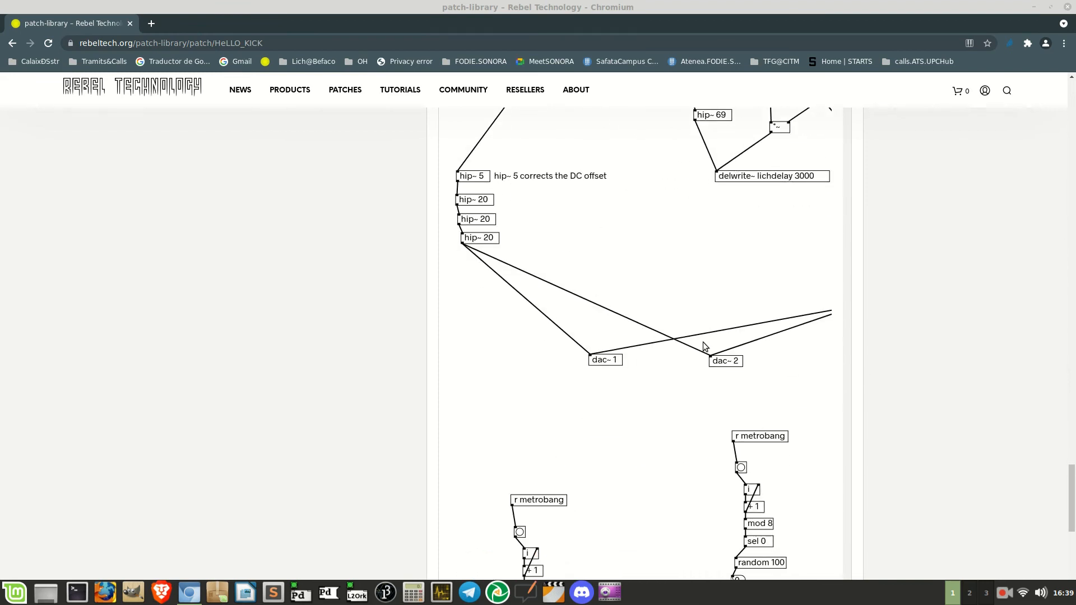
pyautogui.scroll(6, 708, 396)
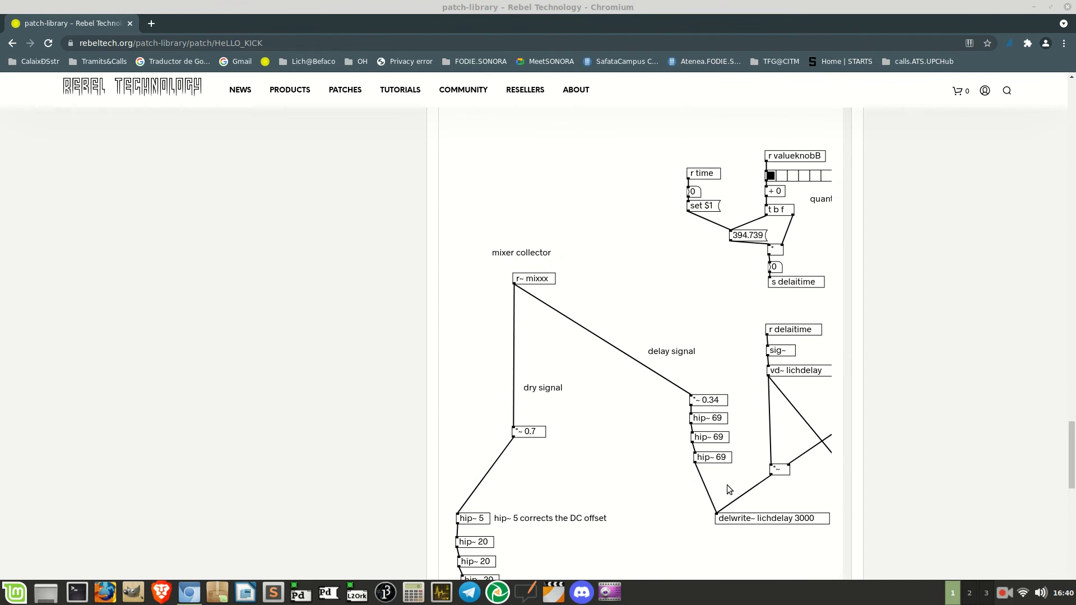
pyautogui.scroll(-14, 729, 488)
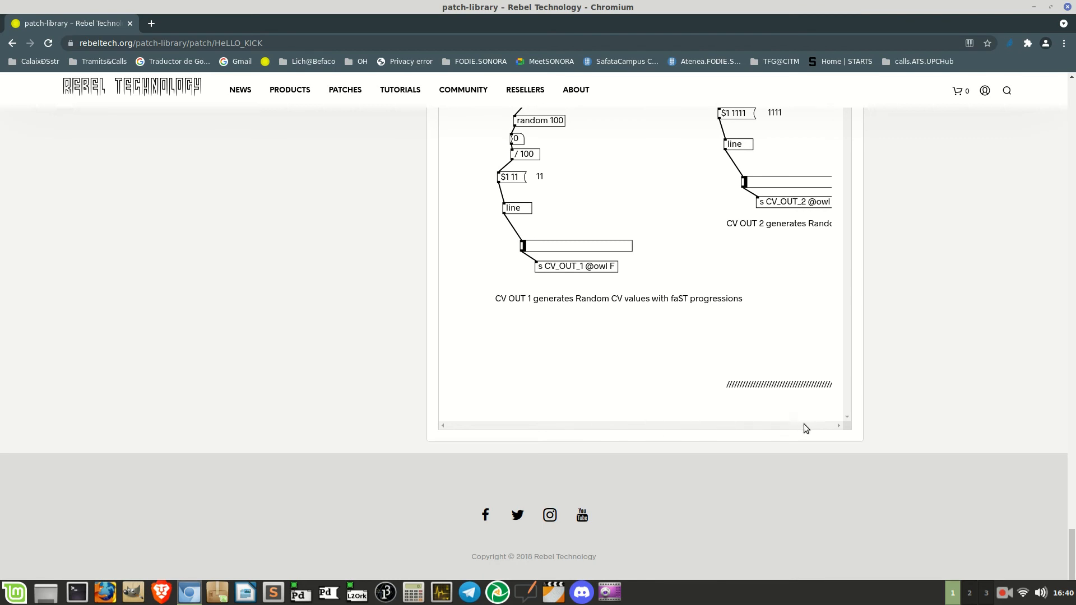
pyautogui.scroll(10, 757, 289)
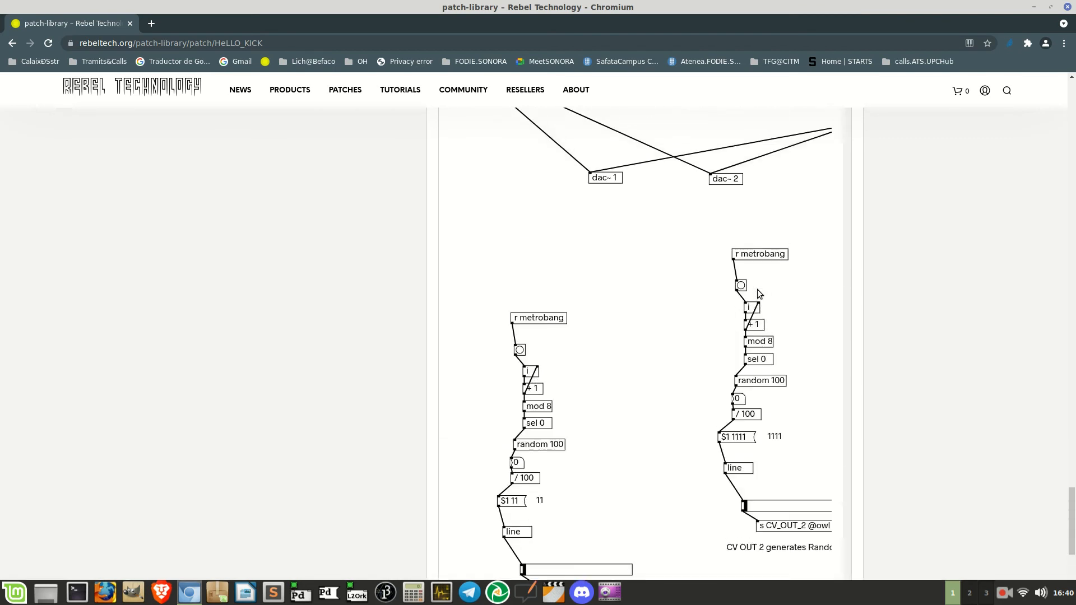
pyautogui.scroll(15, 757, 289)
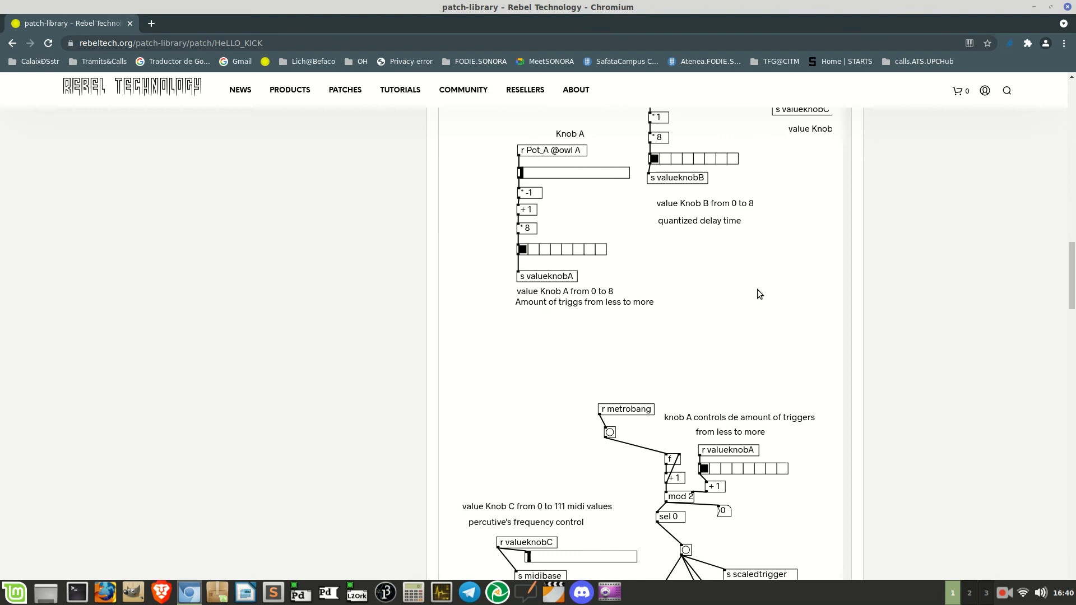
pyautogui.scroll(10, 758, 289)
pyautogui.scroll(-5, 758, 289)
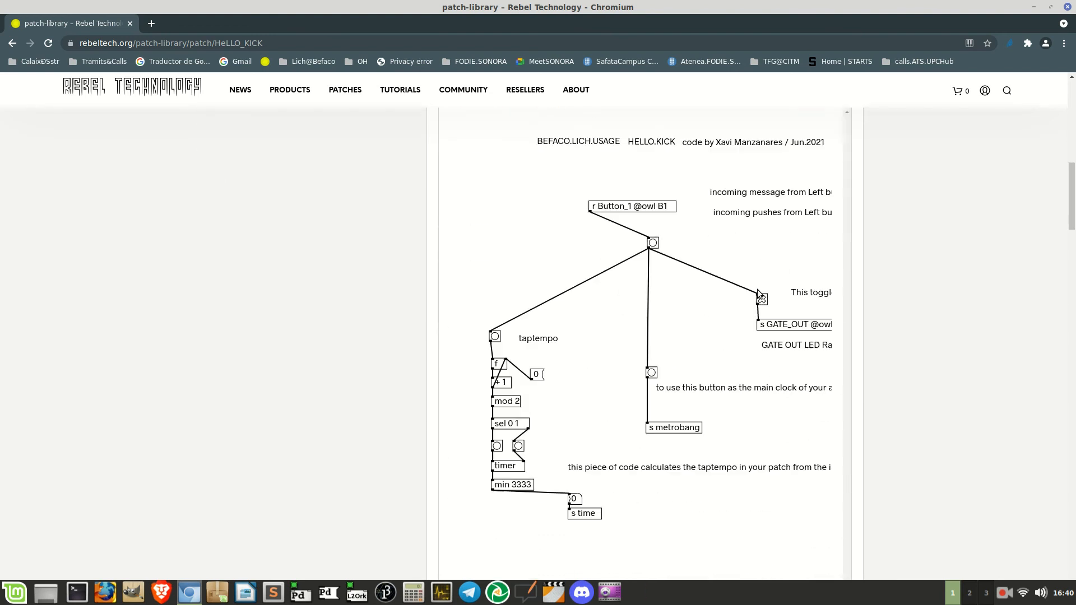
pyautogui.scroll(-15, 758, 289)
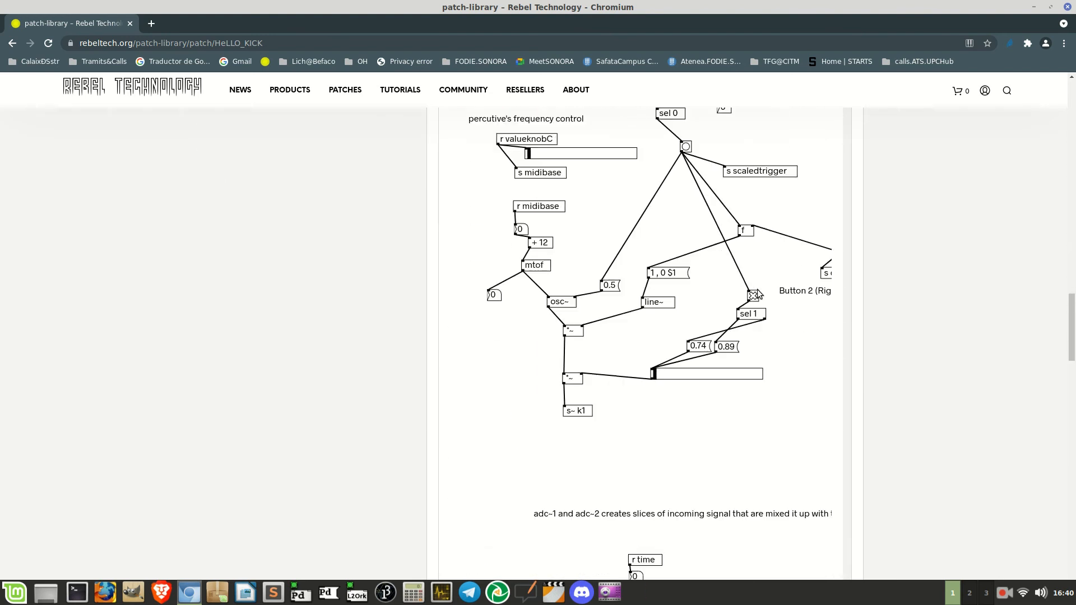
pyautogui.scroll(-15, 757, 289)
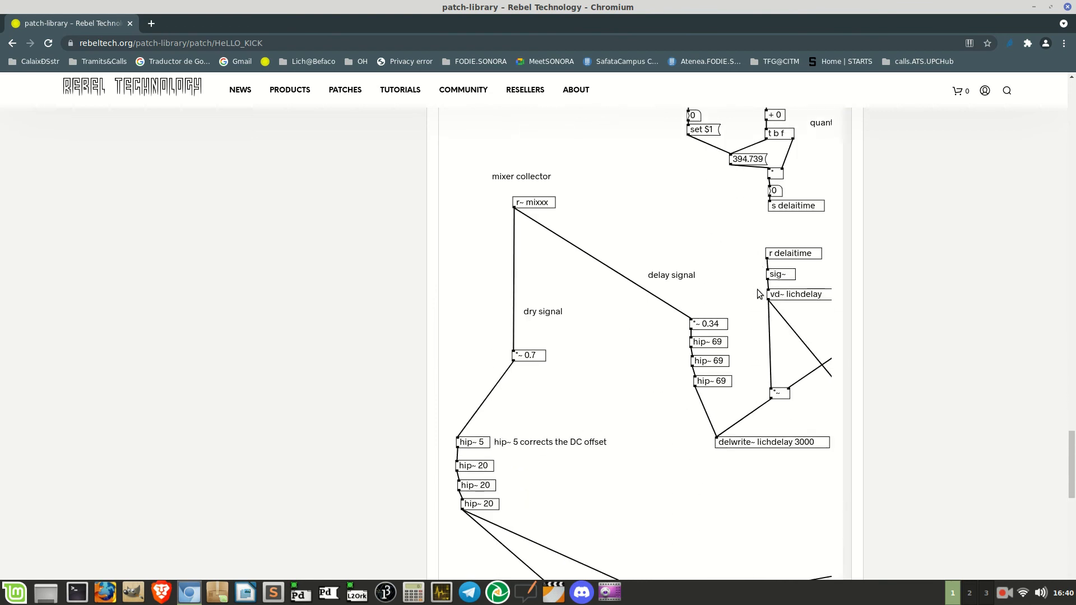
pyautogui.scroll(-10, 758, 289)
pyautogui.scroll(15, 757, 289)
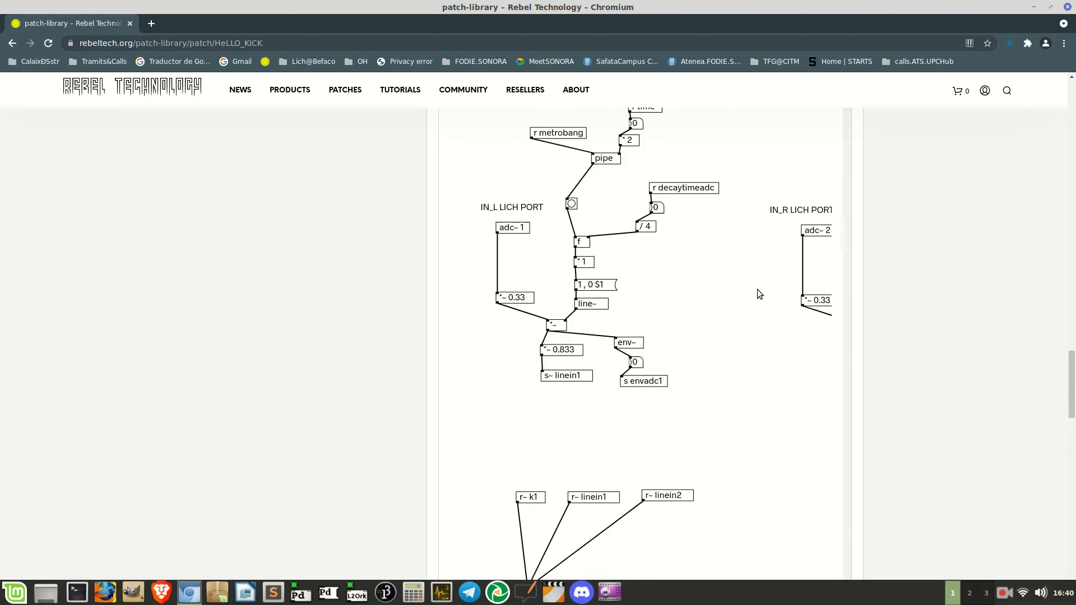
# Step: Store the HeLLO.KICK patch in slot 4 of the connected Lich, and load the patch onto the module
pyautogui.scroll(20, 758, 289)
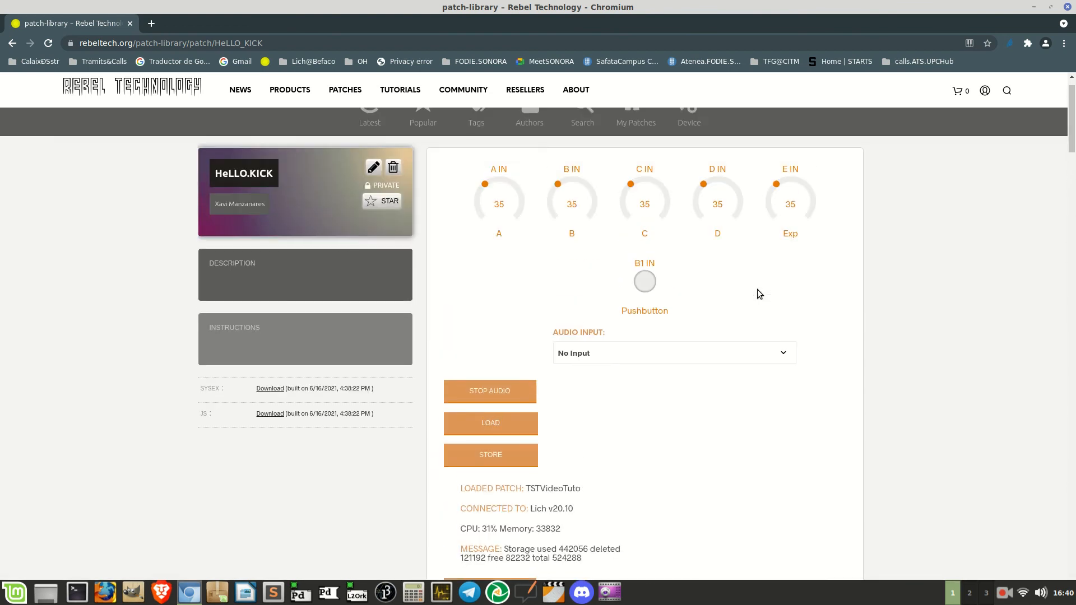
pyautogui.scroll(-1, 757, 294)
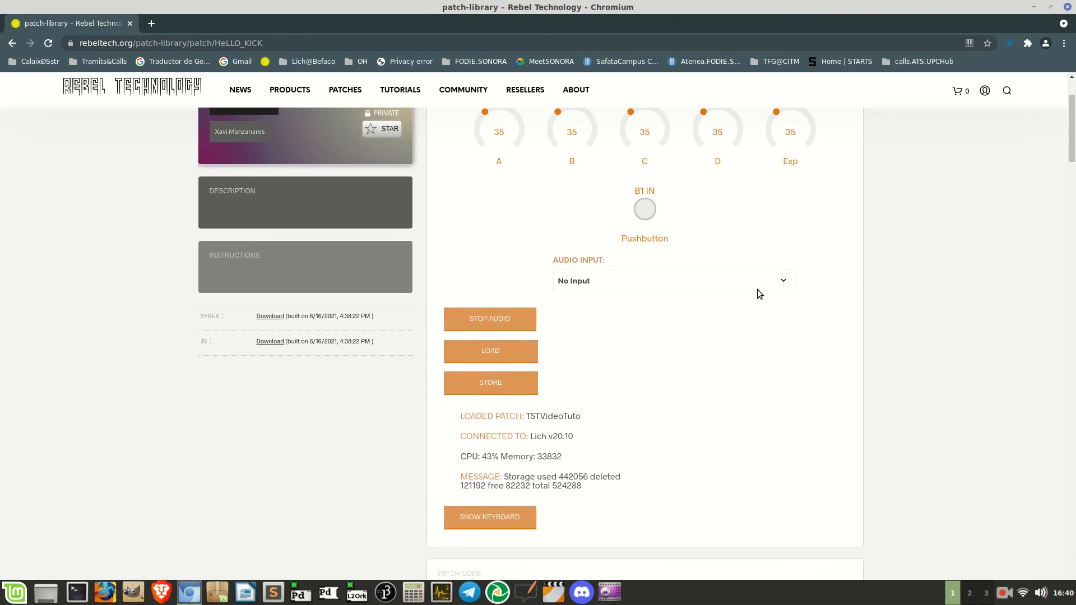
pyautogui.click(503, 386)
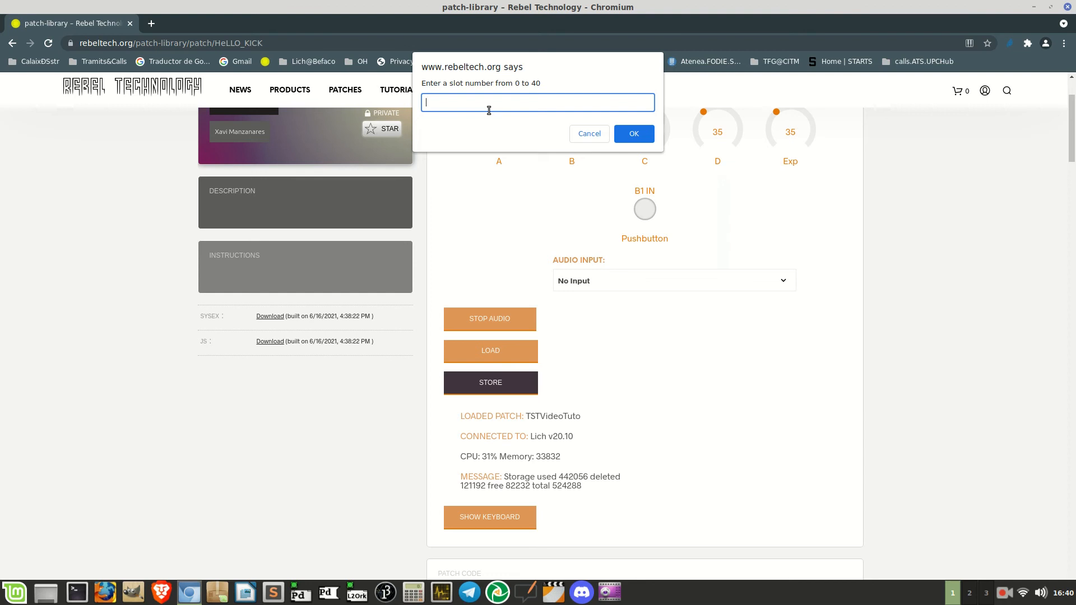
pyautogui.hotkey('ctrl', 'alt', 'Right')
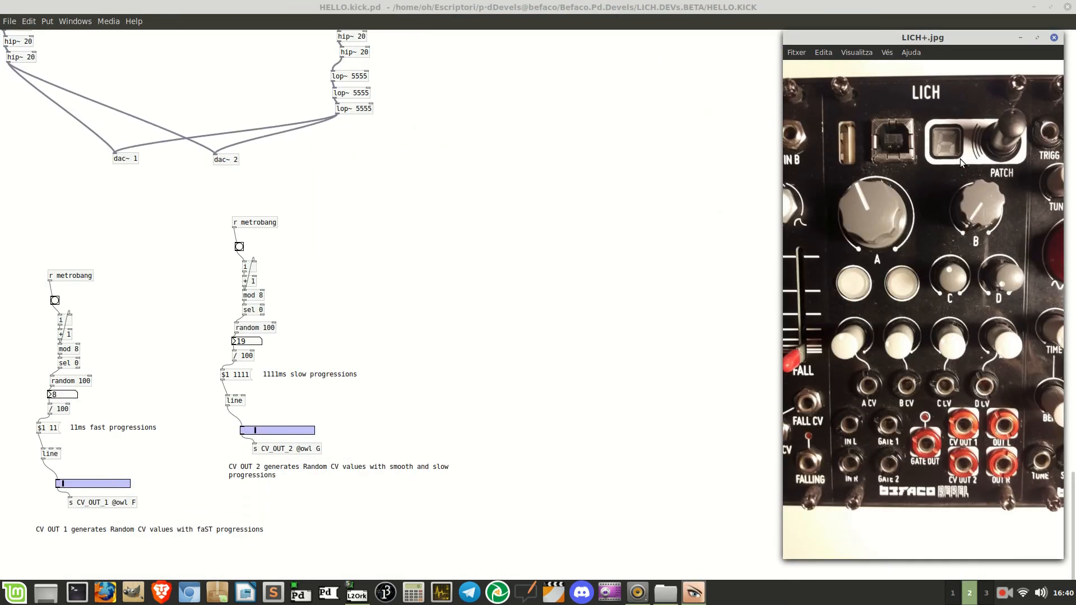
pyautogui.hotkey('ctrl', 'alt', 'Left')
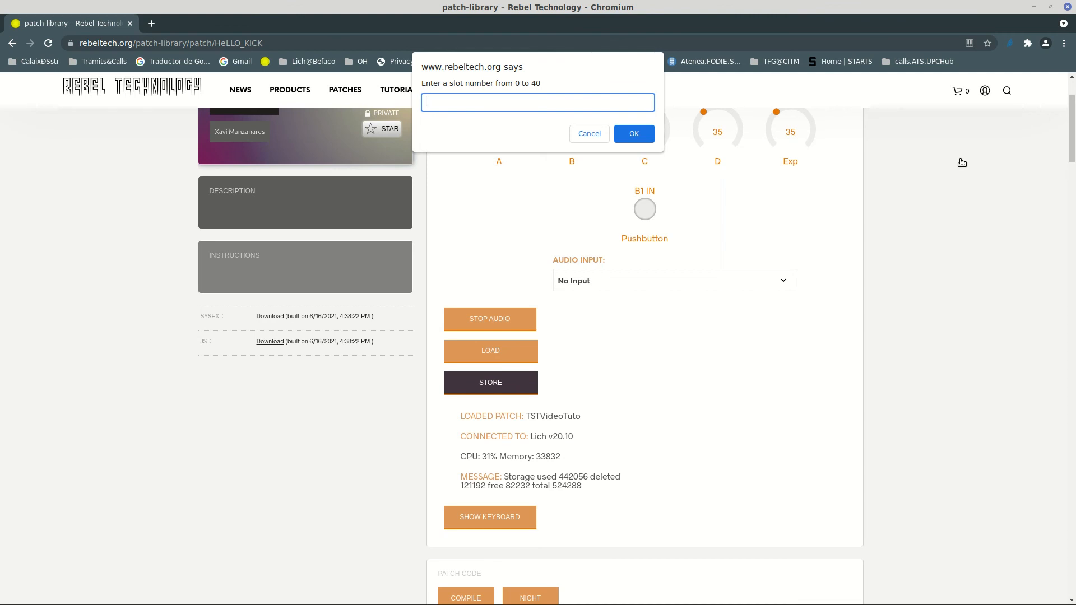
pyautogui.write('4')
pyautogui.click(642, 134)
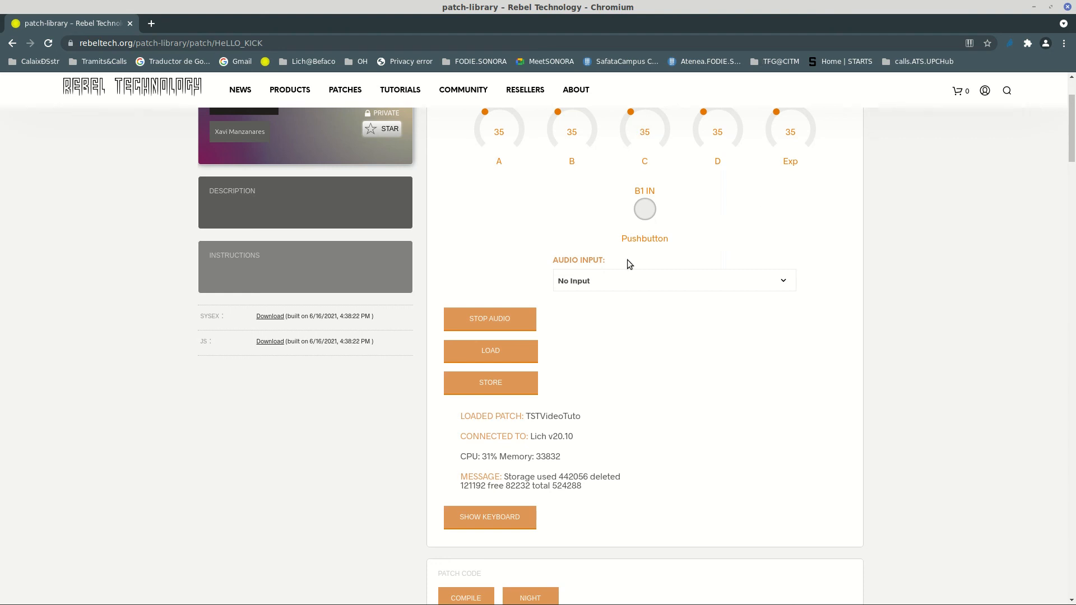
pyautogui.click(487, 351)
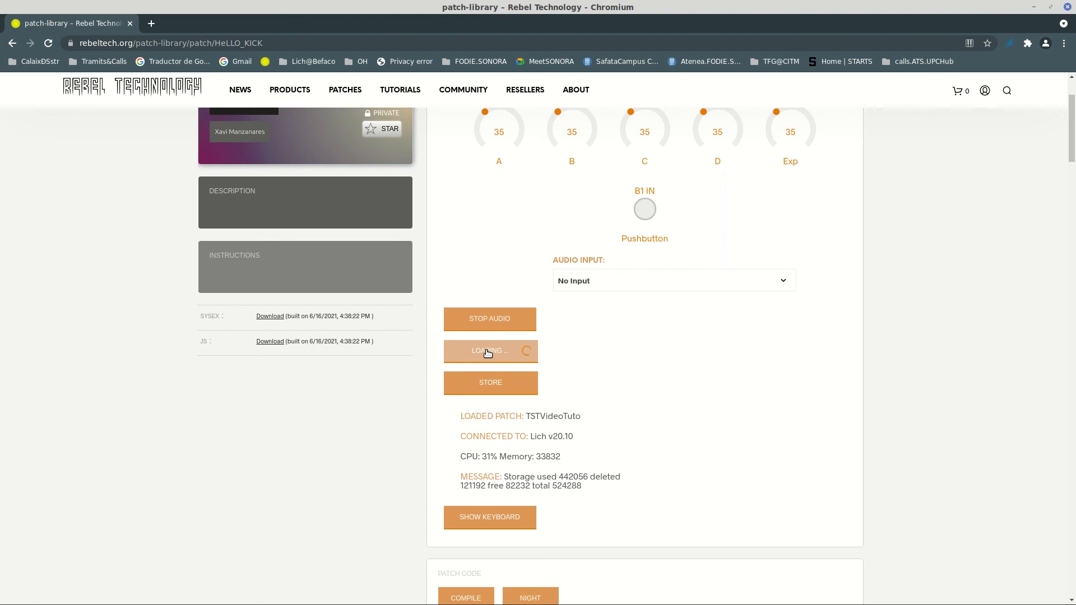